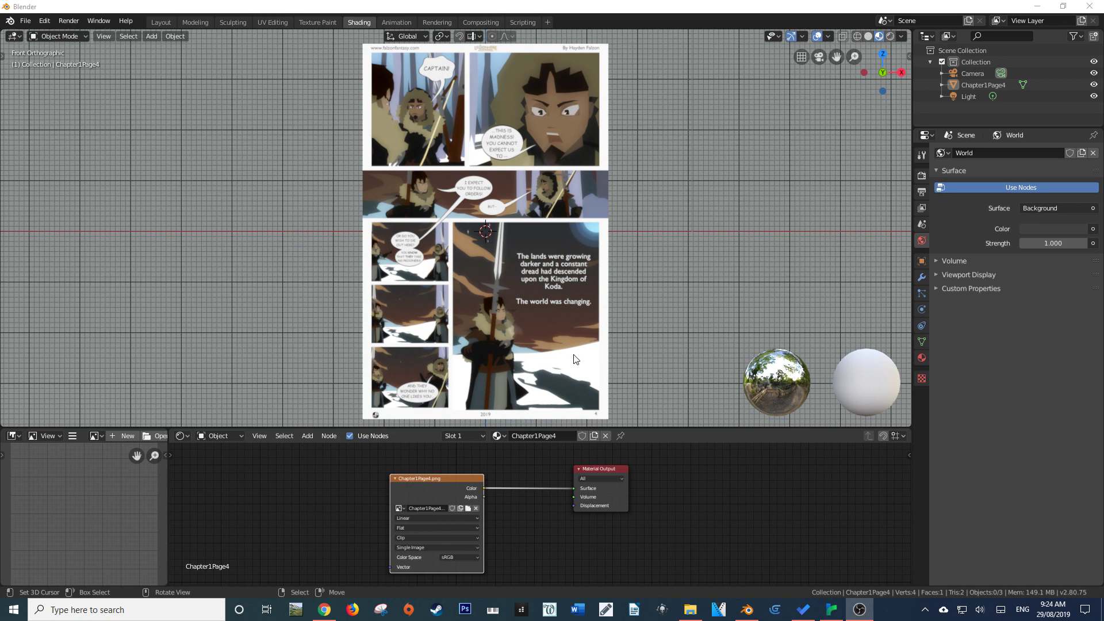
# - Save Blender's preferences with krita.exe as the external image editor, then close Preferences
pyautogui.click(44, 21)
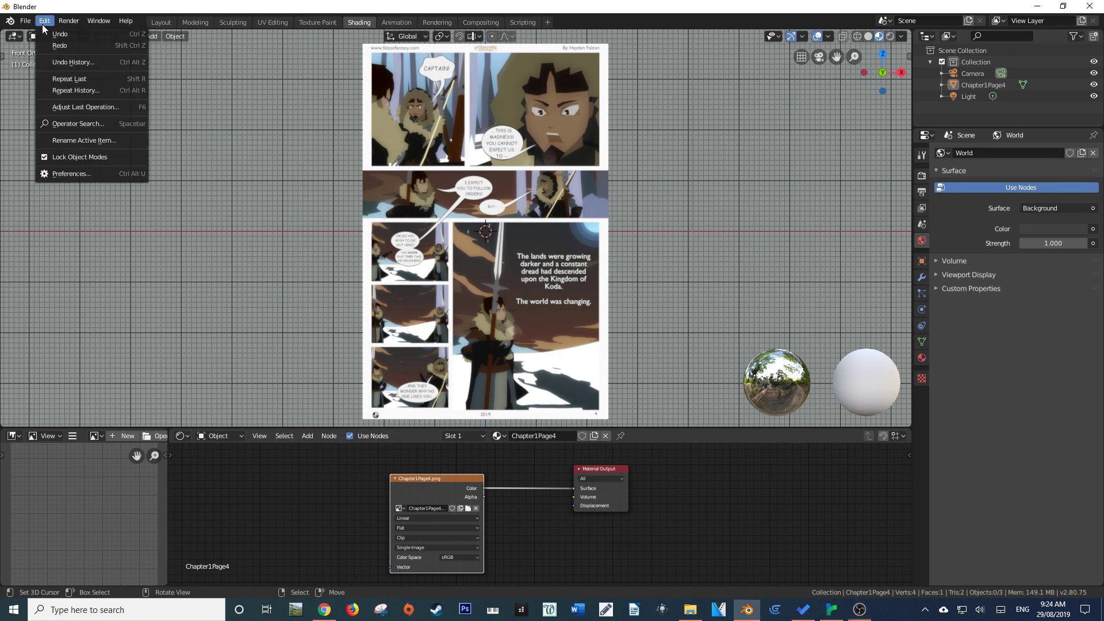
pyautogui.click(77, 173)
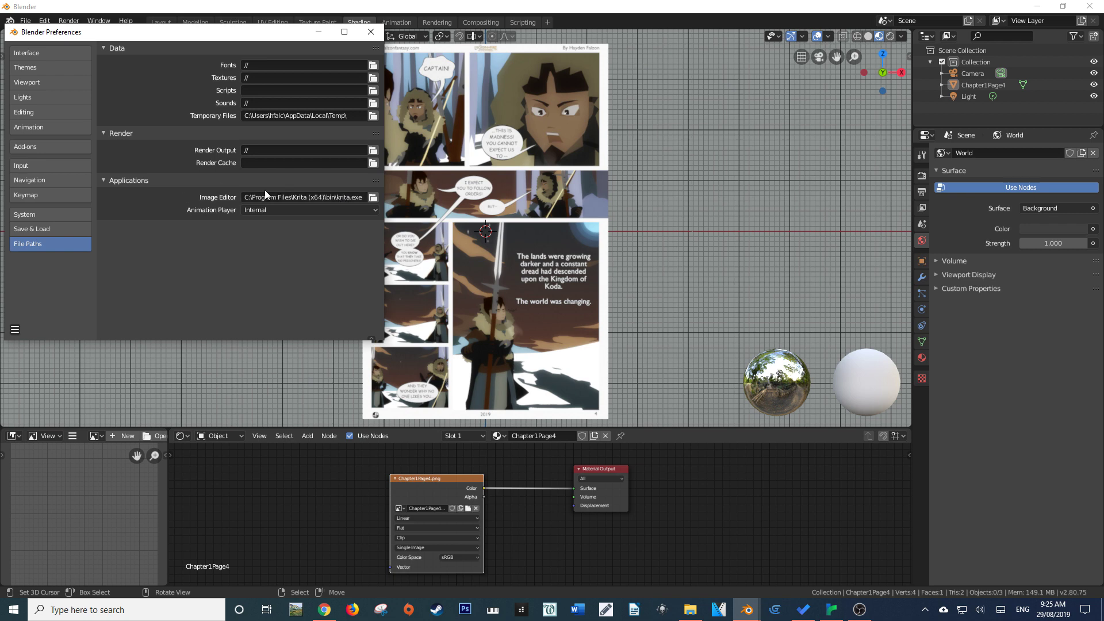
pyautogui.click(15, 330)
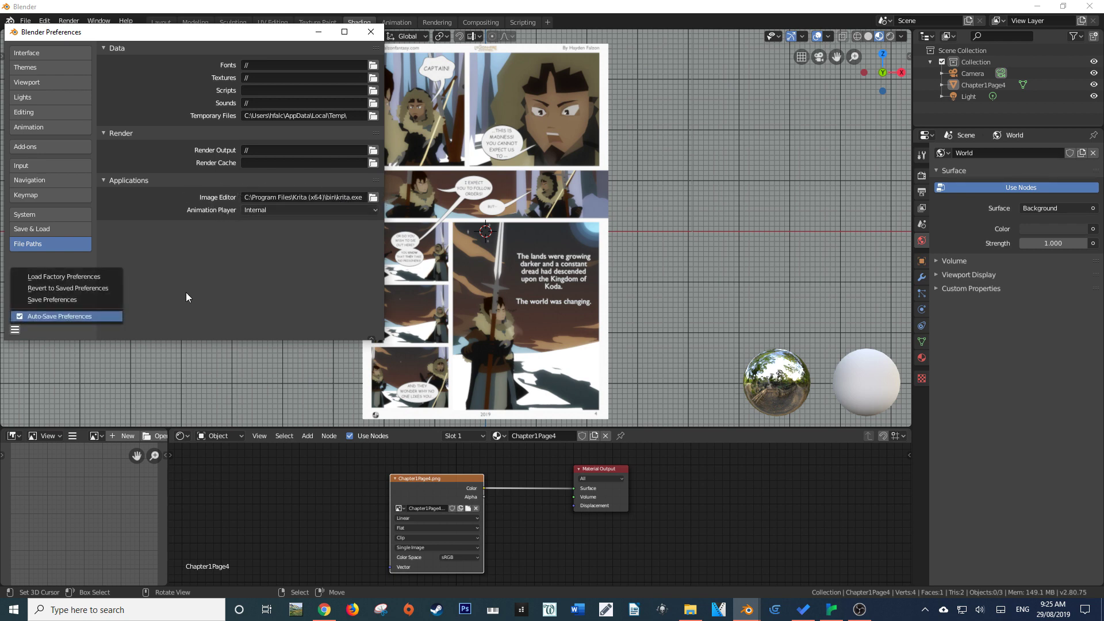
pyautogui.click(52, 316)
pyautogui.click(15, 330)
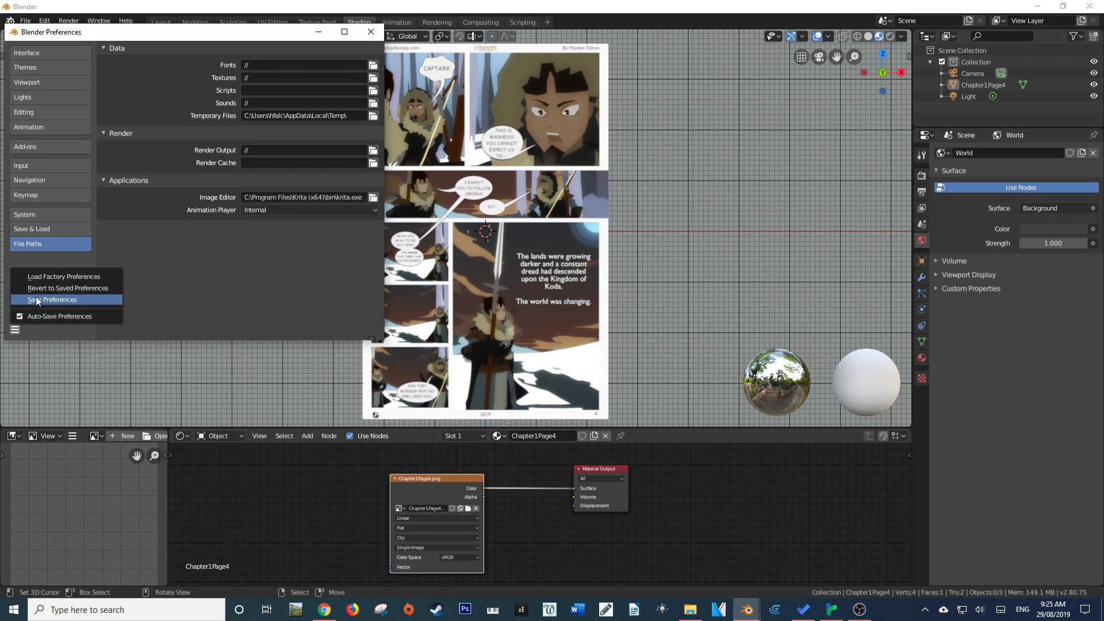
pyautogui.click(93, 299)
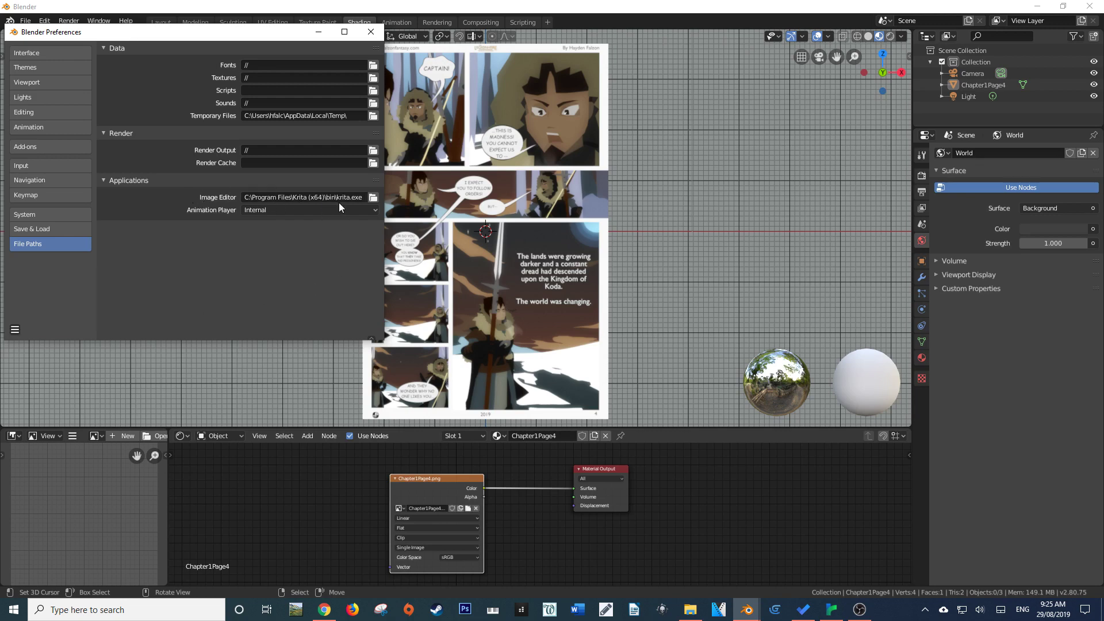
pyautogui.click(371, 32)
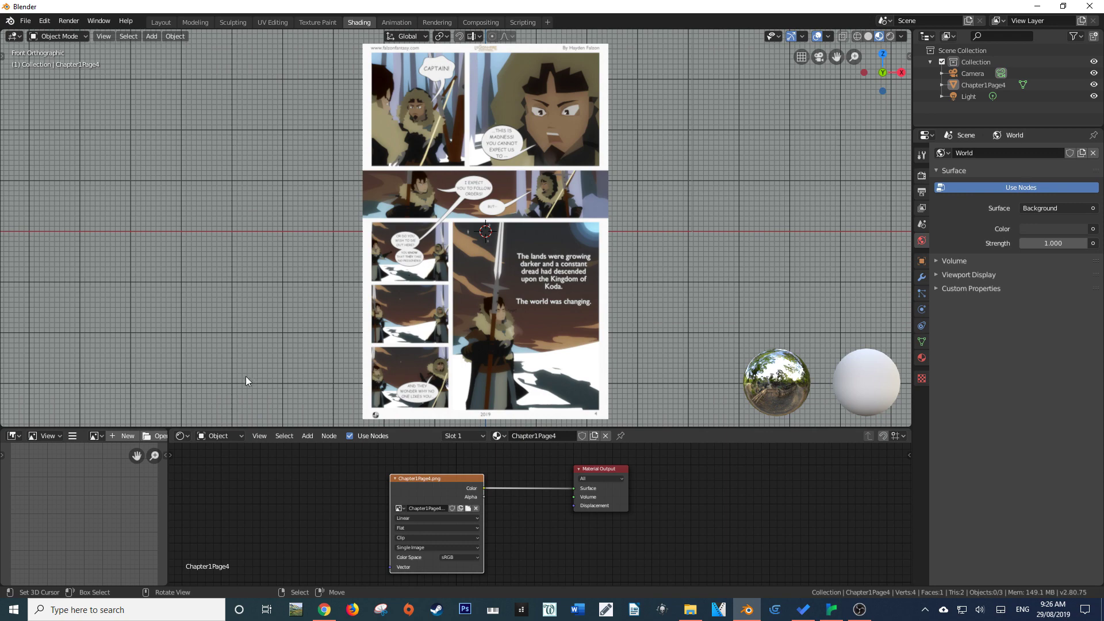
# - Show Chapter1Page4.png in the Image Editor, fitted to the full view
pyautogui.click(95, 437)
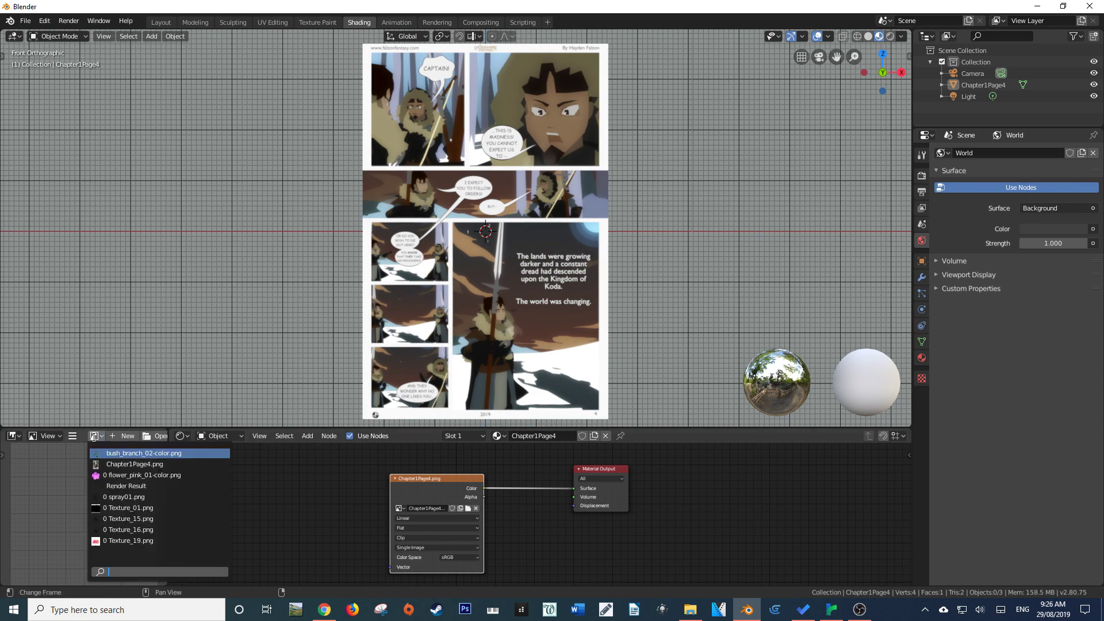
pyautogui.click(103, 463)
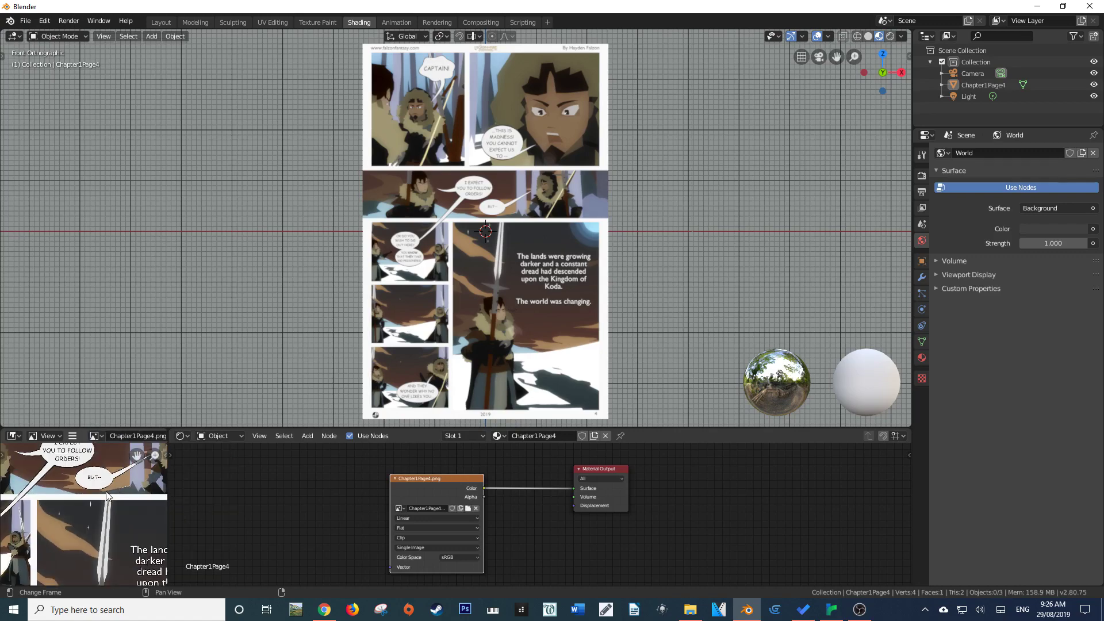
pyautogui.press('Home')
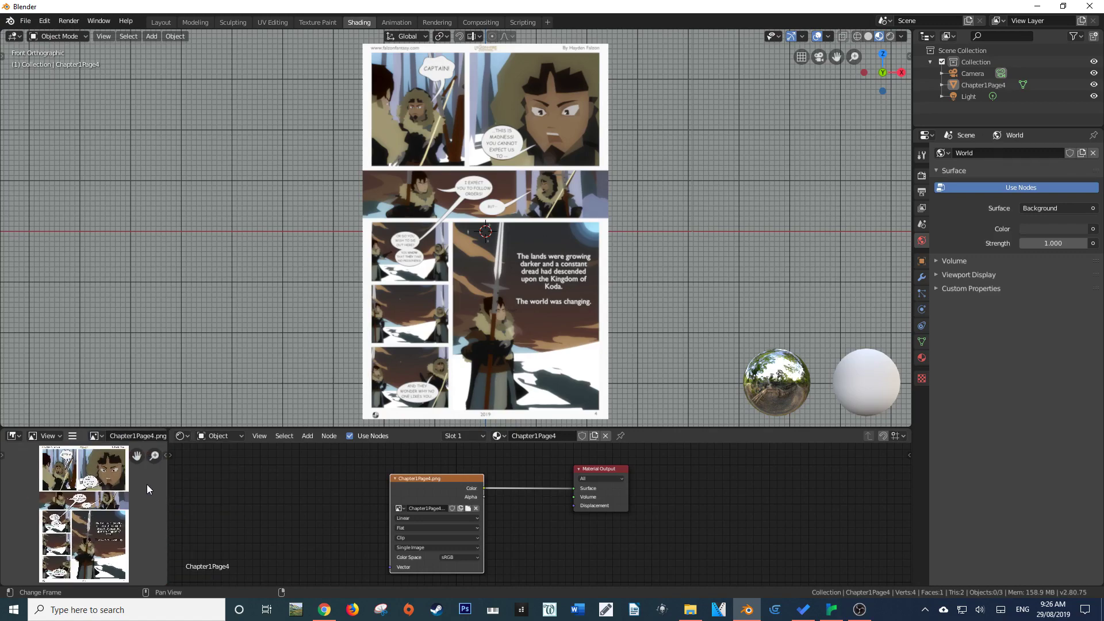
# - Send the comic page to Krita with Image > Edit Externally
pyautogui.click(71, 436)
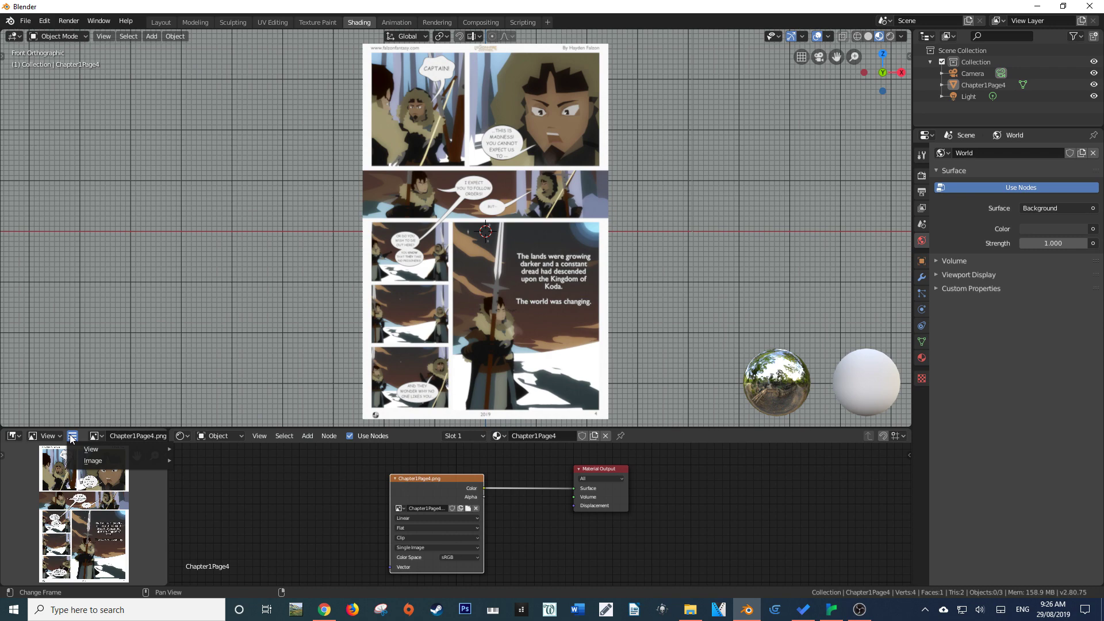
pyautogui.moveTo(84, 453)
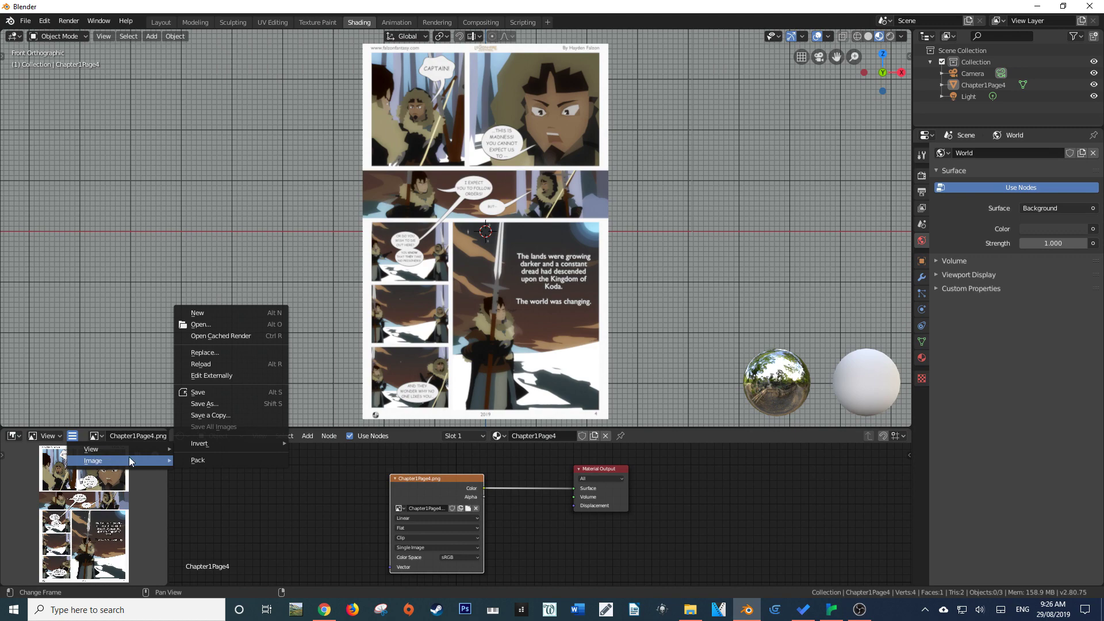
pyautogui.click(218, 377)
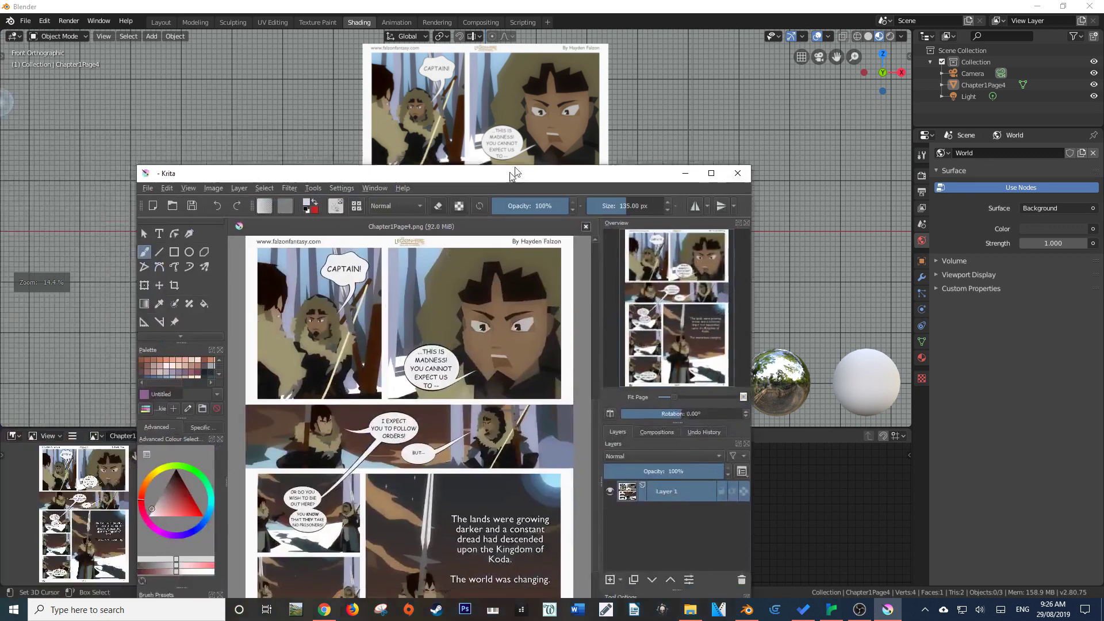
# - Tile Krita left and Blender right, then paint a 400 px black Basic-1 bar over the man's eyes
pyautogui.moveTo(373, 173); pyautogui.dragTo(0, 105)
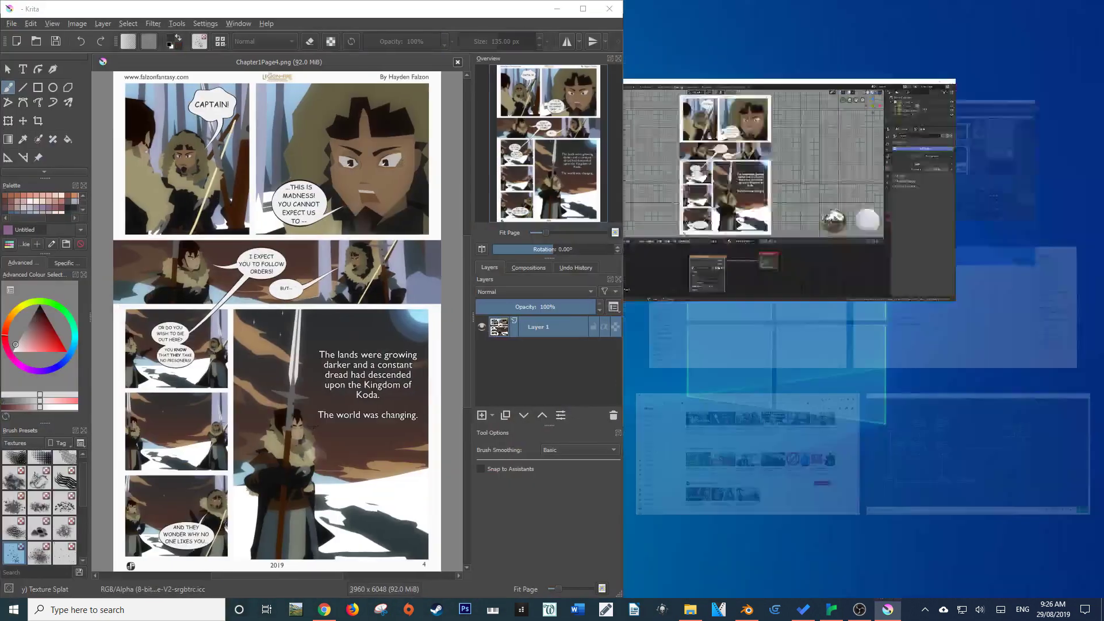
pyautogui.click(793, 153)
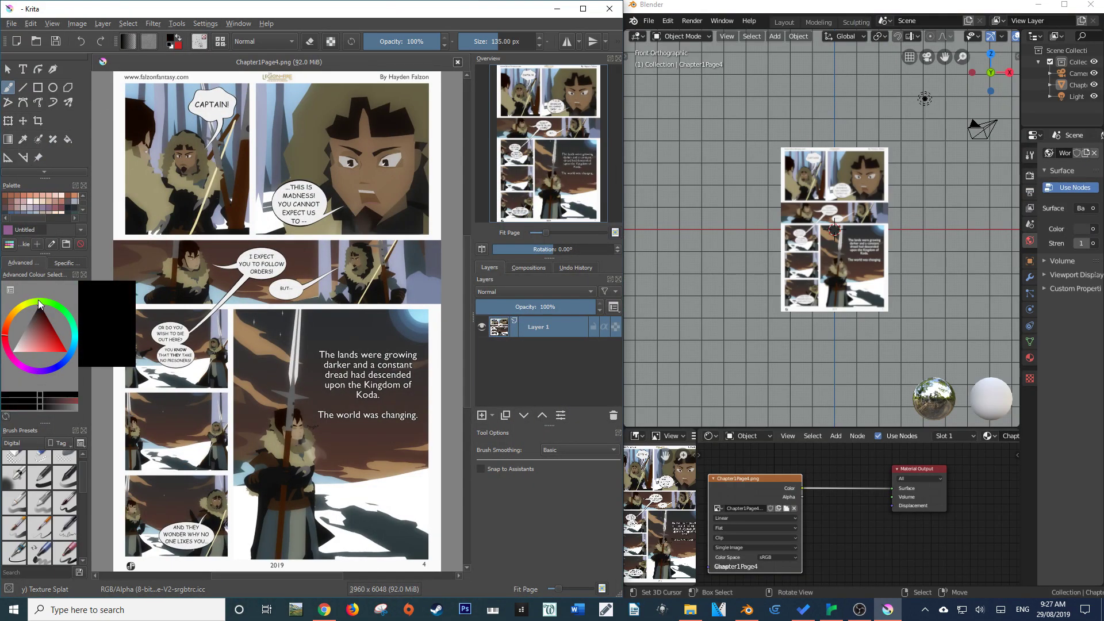
pyautogui.click(40, 476)
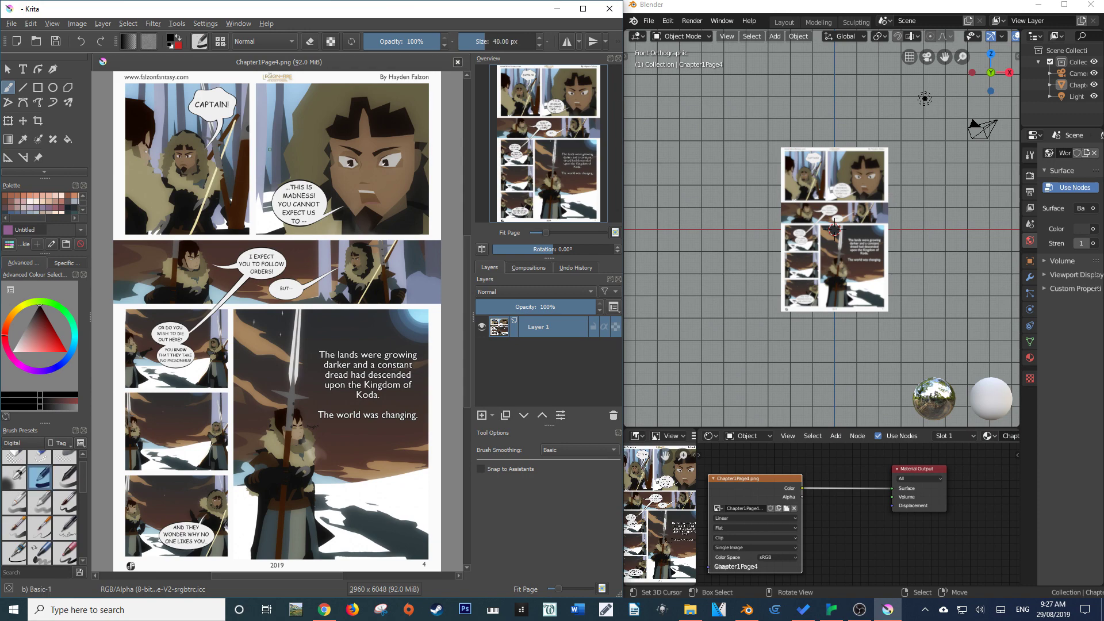
pyautogui.moveTo(478, 39); pyautogui.dragTo(514, 40)
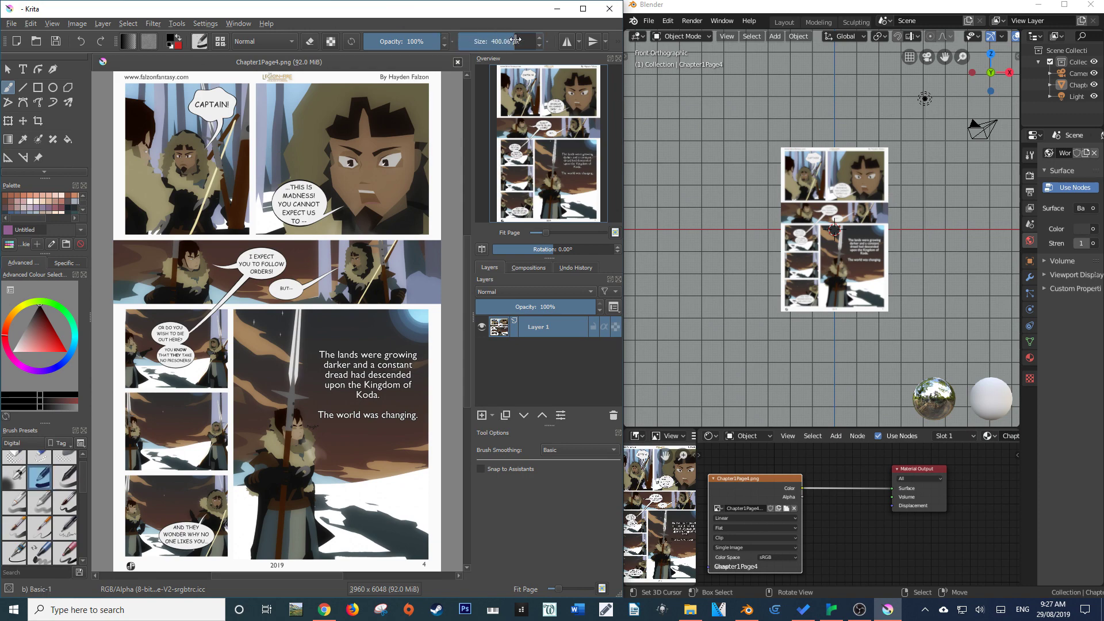
pyautogui.moveTo(315, 164); pyautogui.dragTo(401, 163)
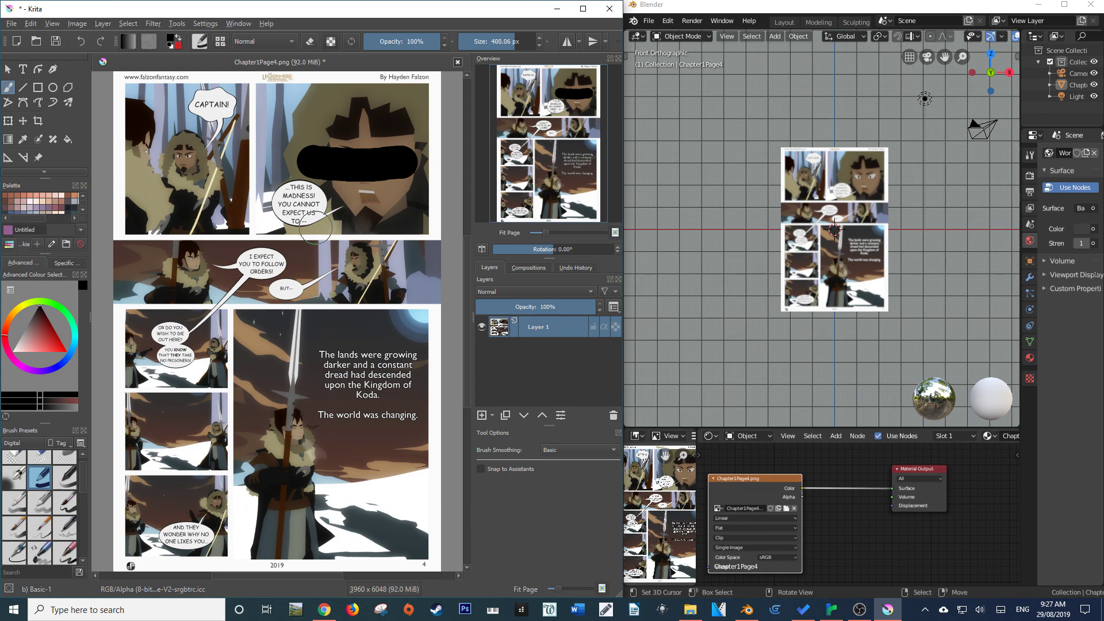
# - Save the page in Krita, widen and zoom Blender, and reload the image with Alt+R
pyautogui.hotkey('ctrl', 's')
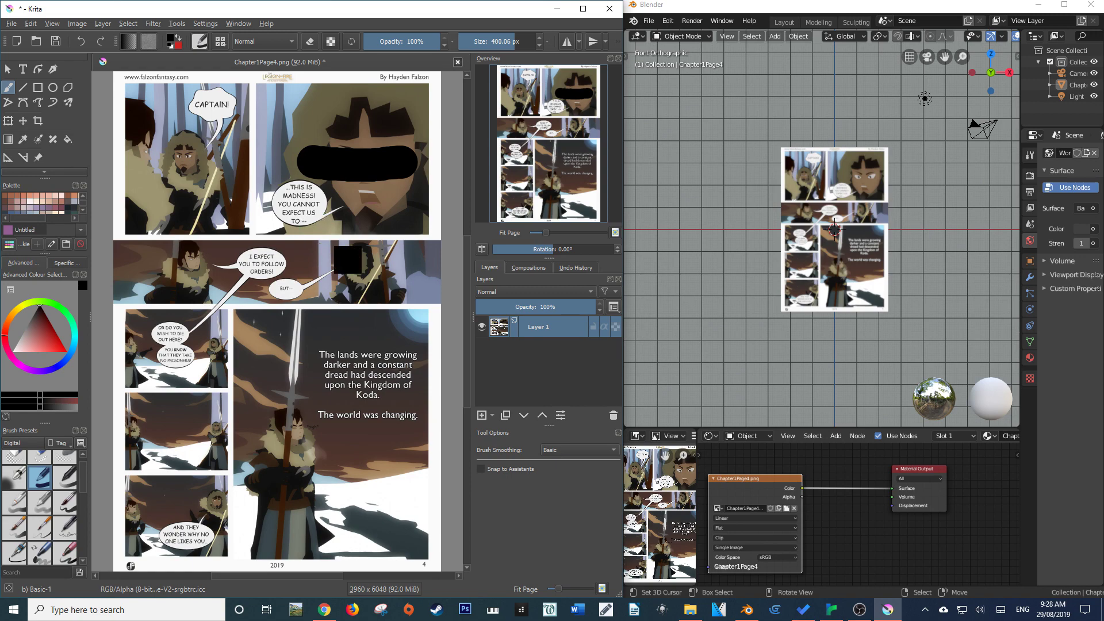
pyautogui.moveTo(623, 245); pyautogui.dragTo(562, 246)
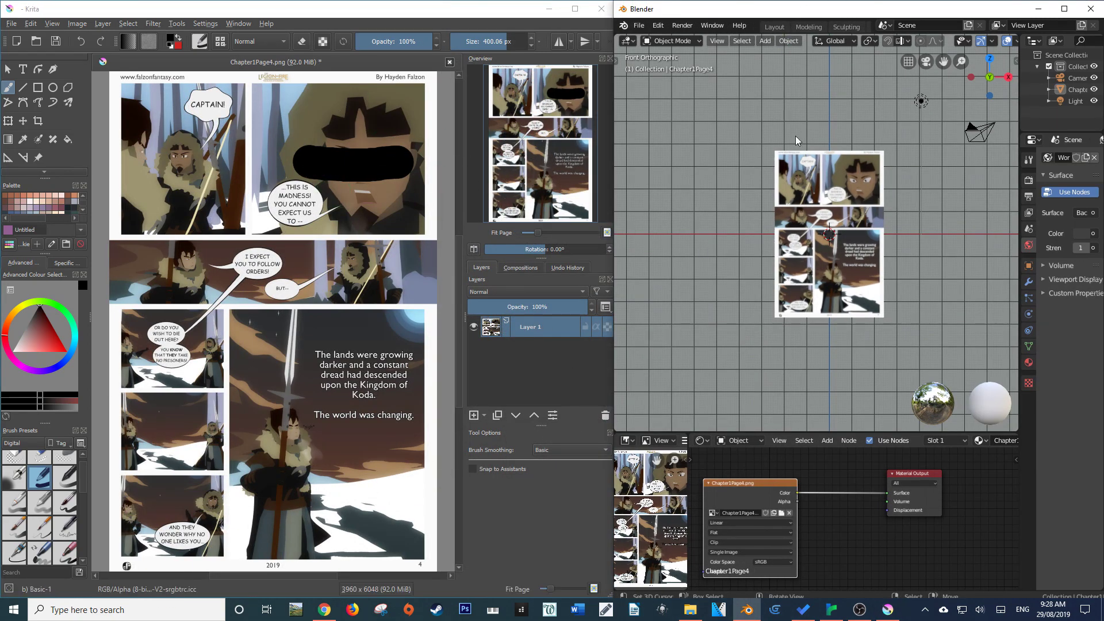
pyautogui.scroll(3, 865, 292)
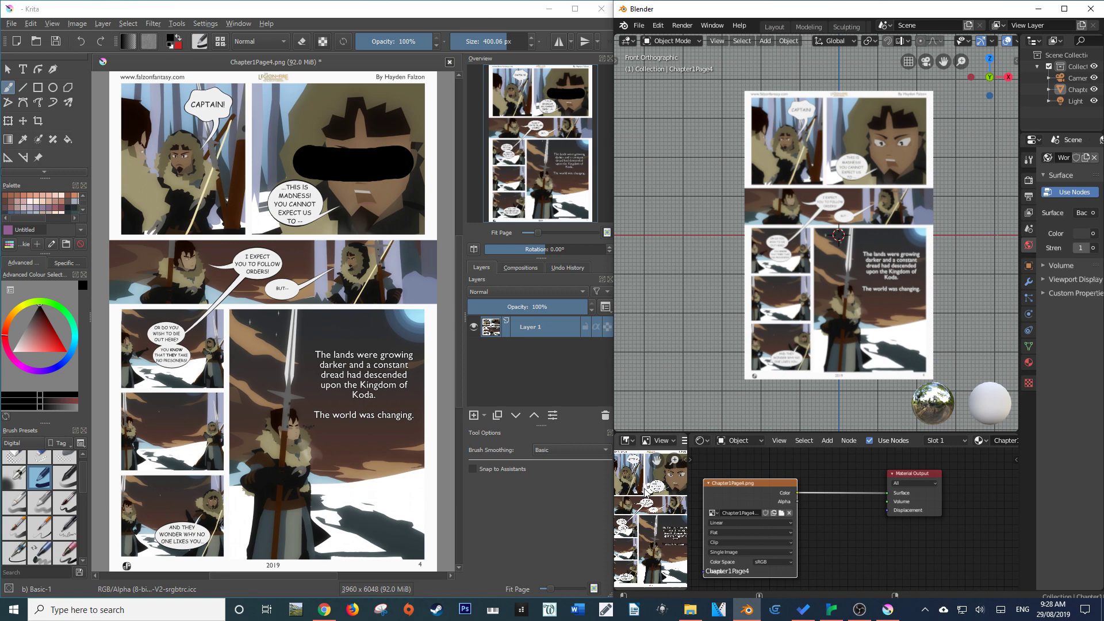
pyautogui.hotkey('alt', 'r')
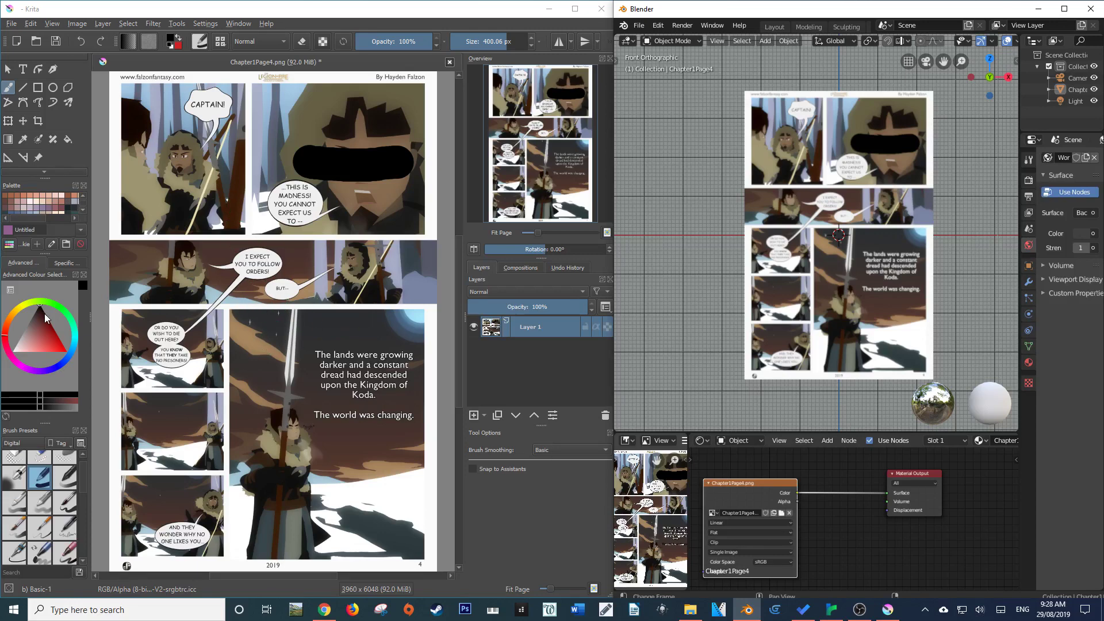
# - Paint three thick red marks on the page and save it back to the PNG
pyautogui.moveTo(44, 313); pyautogui.dragTo(55, 342)
pyautogui.moveTo(305, 374)
pyautogui.mouseDown()
pyautogui.moveTo(259, 437)
pyautogui.moveTo(279, 469)
pyautogui.mouseUp()
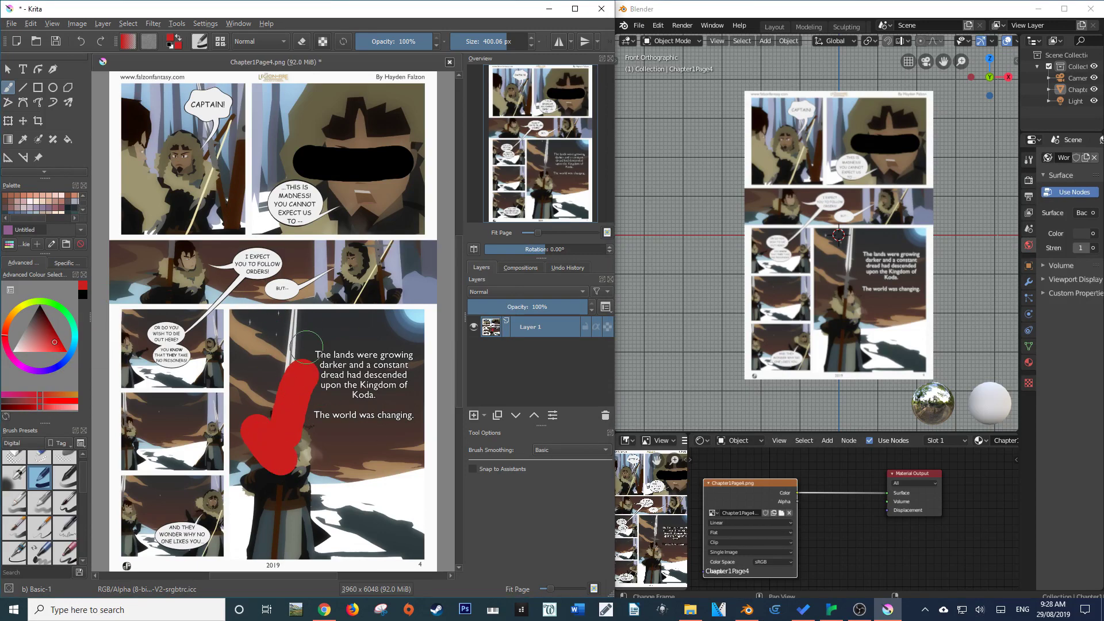
pyautogui.moveTo(172, 167); pyautogui.dragTo(181, 158)
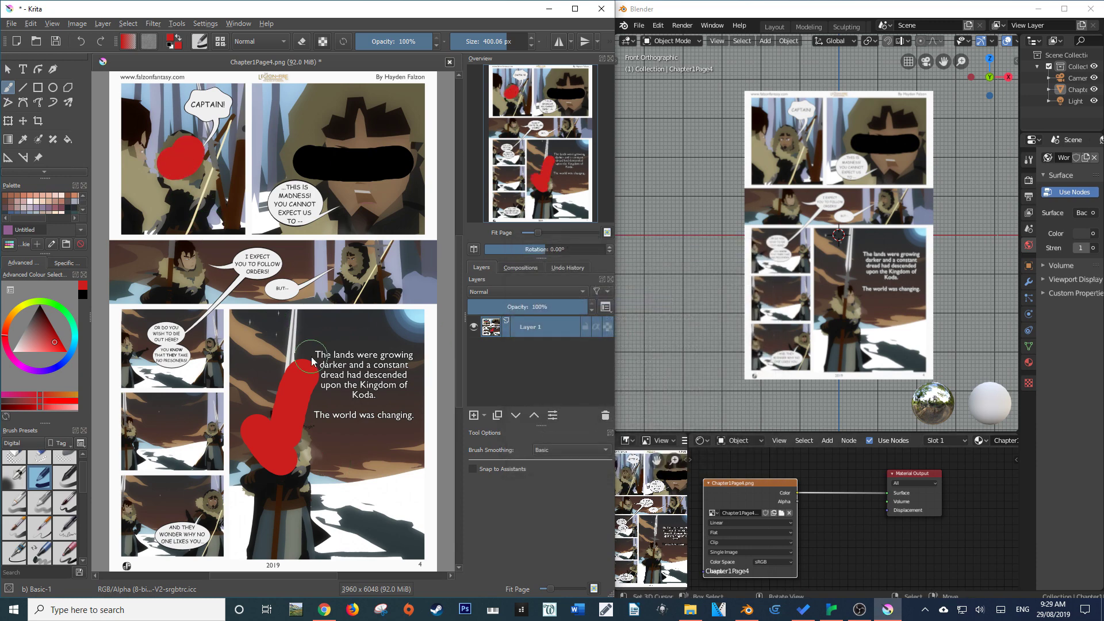
pyautogui.hotkey('ctrl', 's')
pyautogui.click(693, 467)
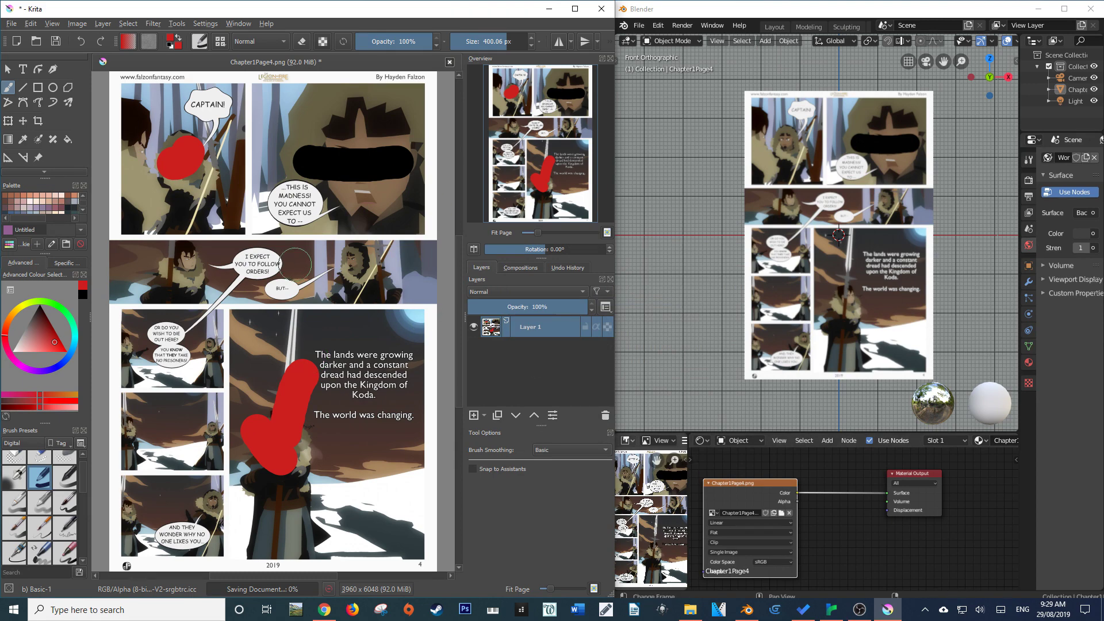
# - Reload the texture in Blender to show the red marks, then undo them in Krita
pyautogui.click(741, 12)
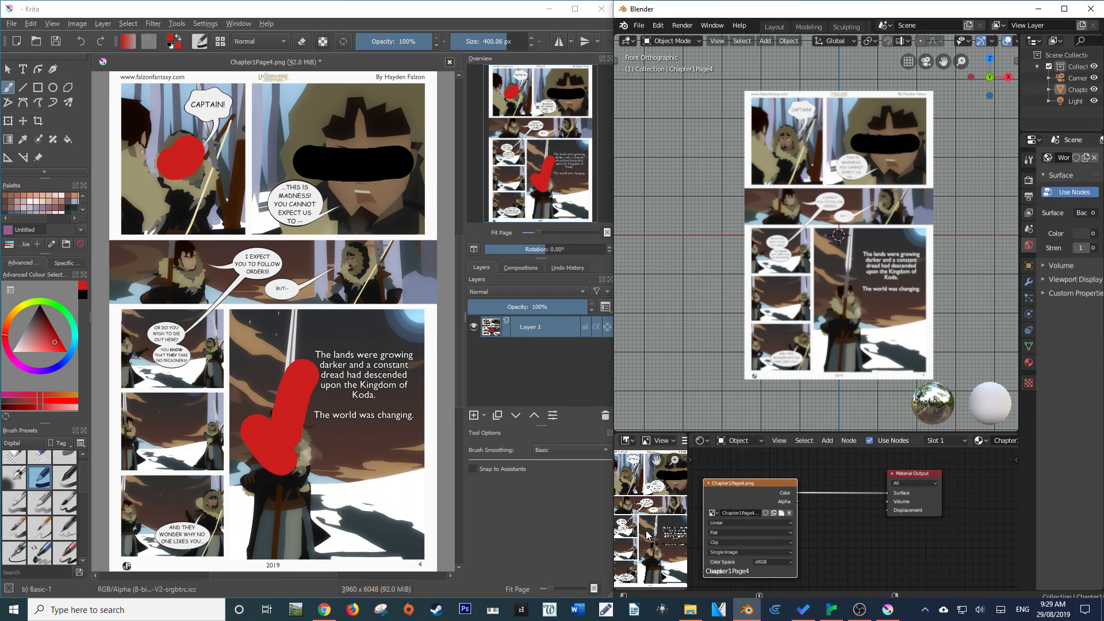
pyautogui.hotkey('alt', 'r')
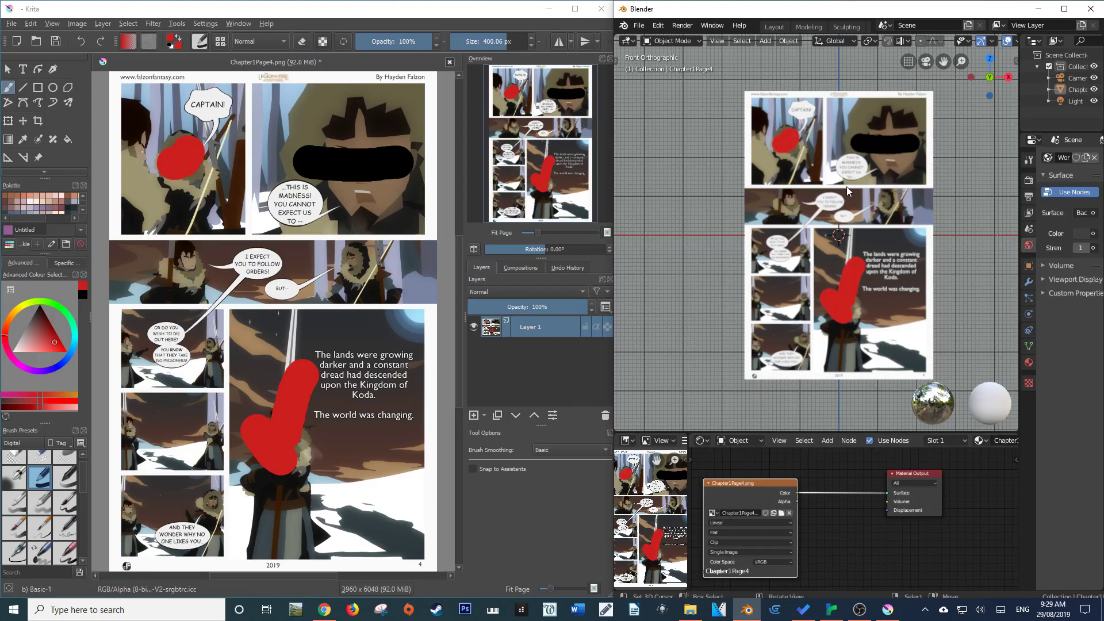
pyautogui.hotkey('alt', 'Tab')
pyautogui.hotkey('ctrl', 'z')
pyautogui.hotkey('ctrl', 'z')
pyautogui.hotkey('ctrl', 'z')
pyautogui.hotkey('ctrl', 'z')
pyautogui.hotkey('ctrl', 'z')
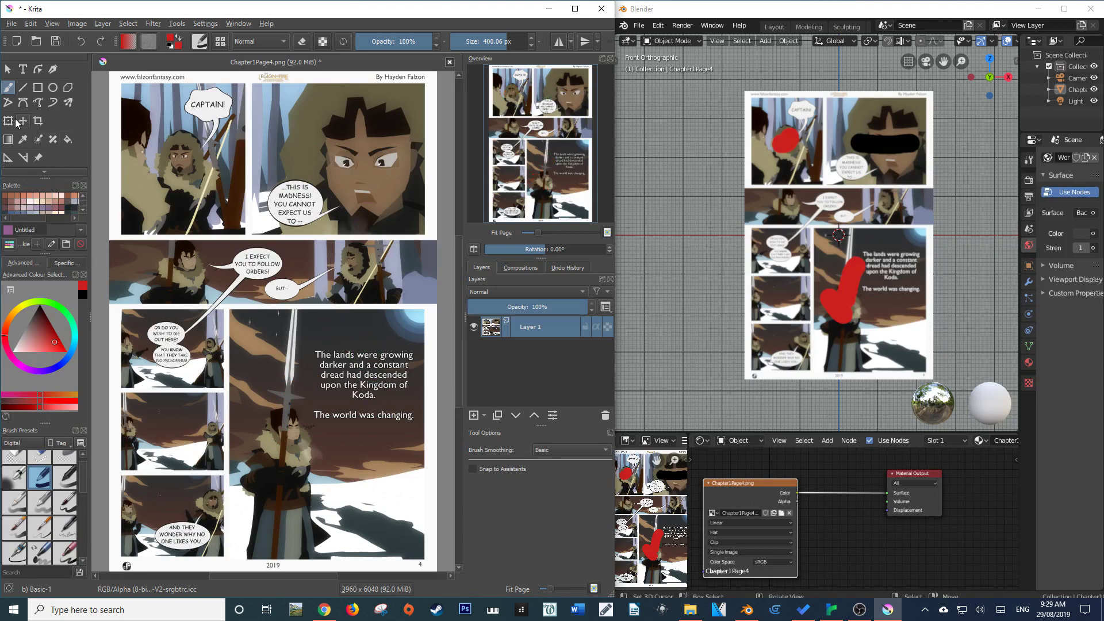
# - Paint white over CAPTAIN! and add a text box in the first speech bubble
pyautogui.click(24, 71)
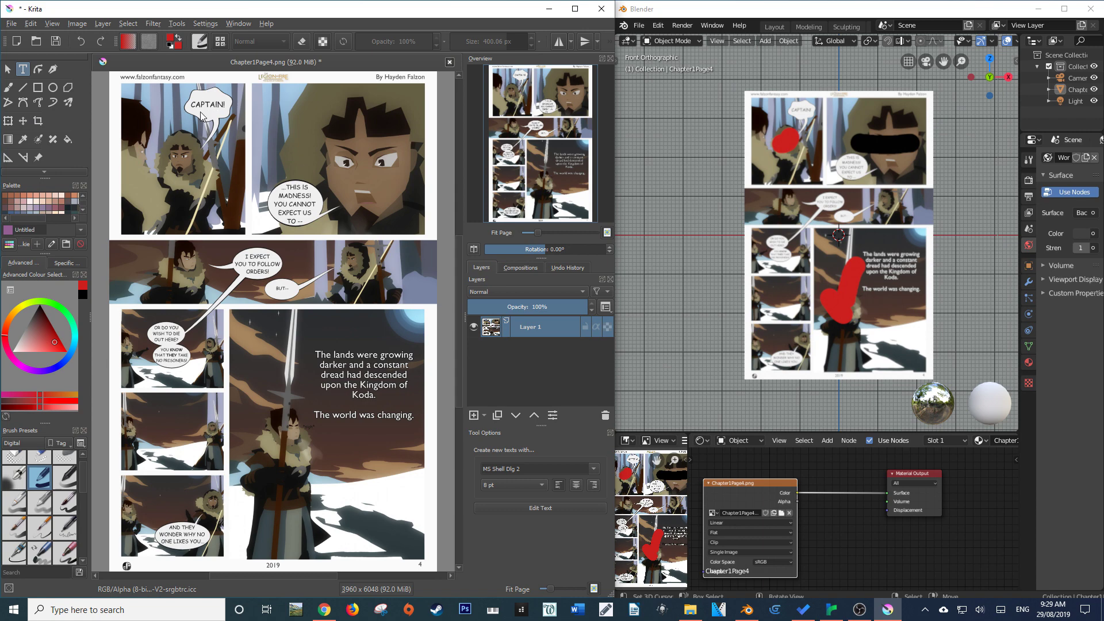
pyautogui.click(8, 87)
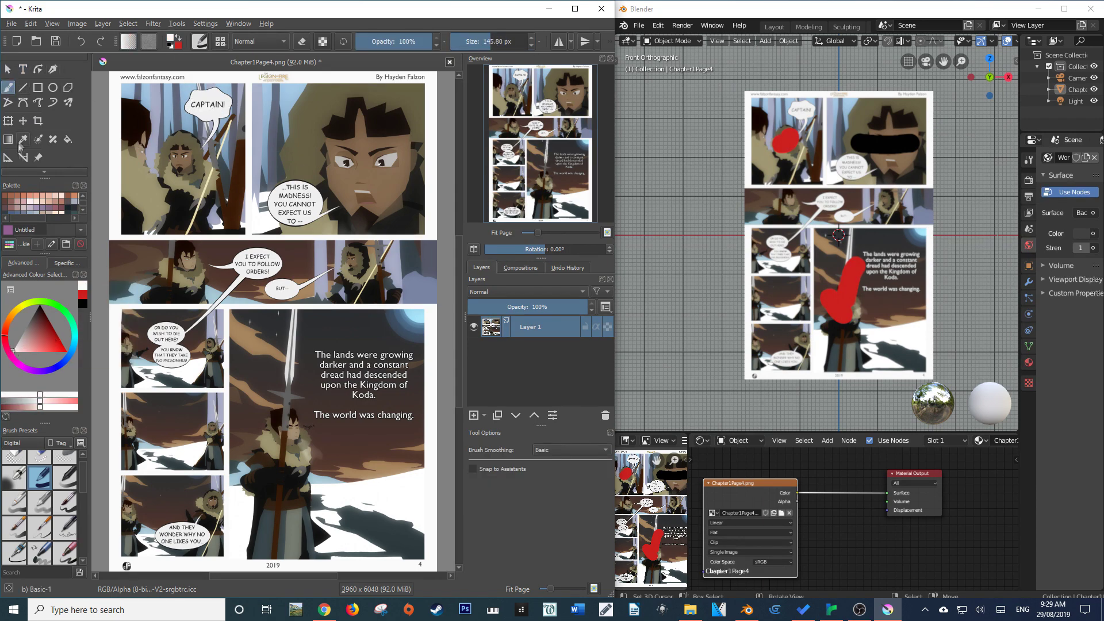
pyautogui.hotkey('ctrl', 'z')
pyautogui.click(24, 72)
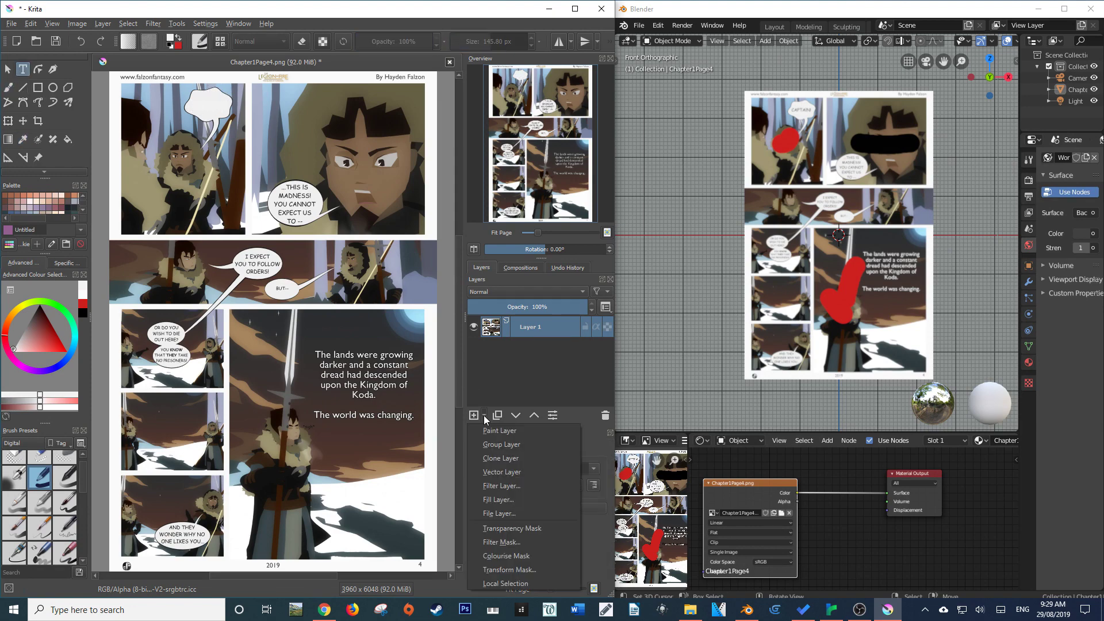
pyautogui.click(180, 93)
pyautogui.write('CAPTAIN!')
pyautogui.hotkey('ctrl', 'a')
# - Make the bubble read 'Why Captain' in Comic Sans MS size 72, then save with Ctrl+S
pyautogui.click(352, 347)
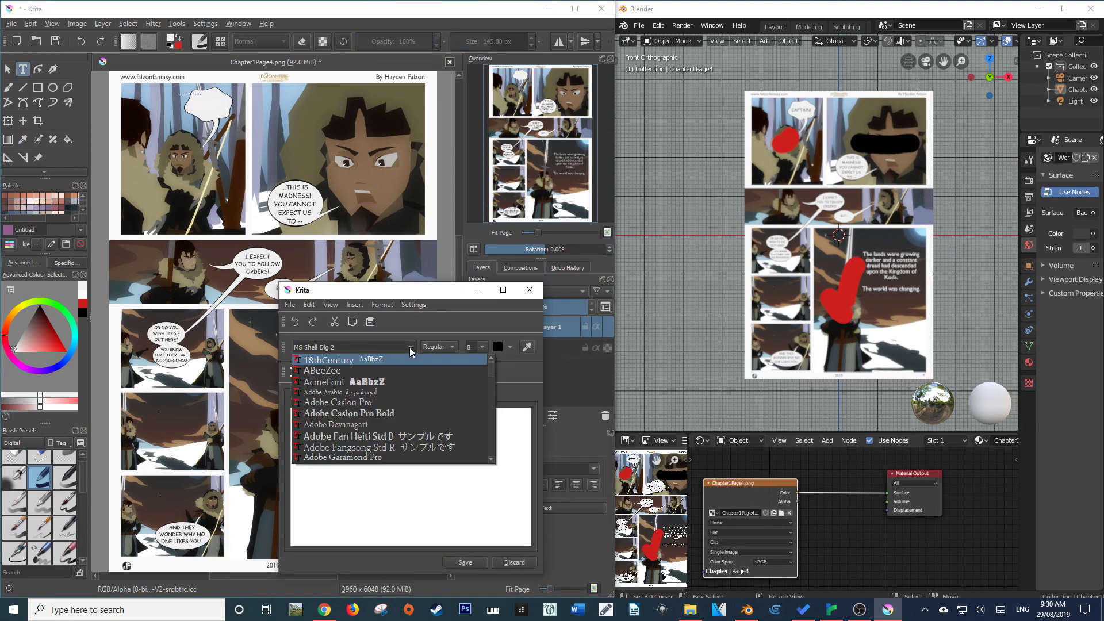
pyautogui.scroll(-10, 345, 409)
pyautogui.click(336, 403)
pyautogui.click(482, 346)
pyautogui.click(474, 425)
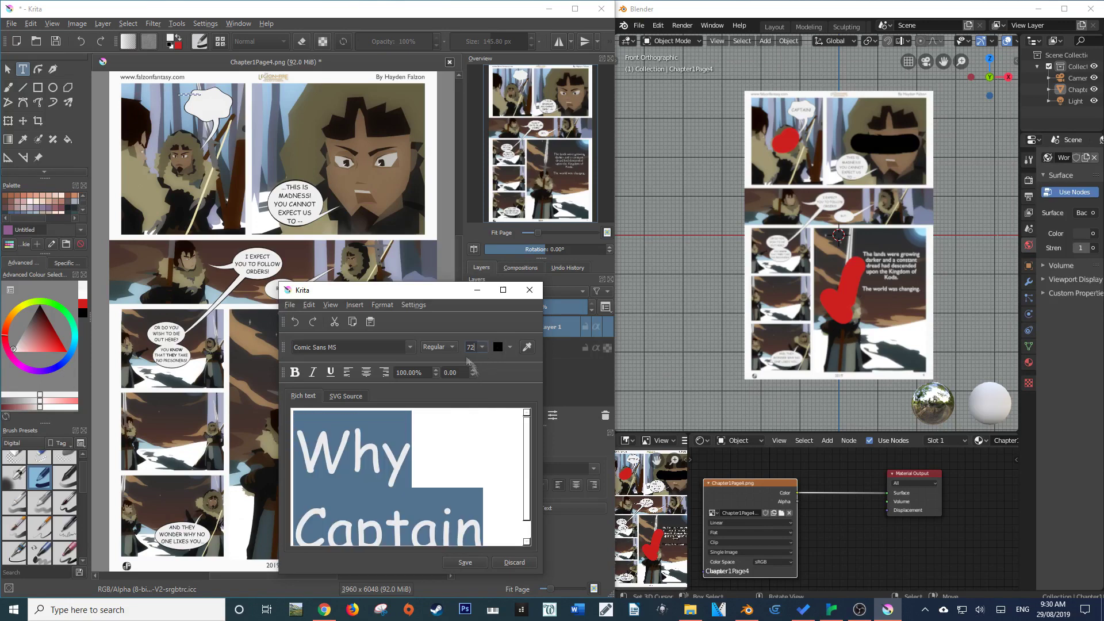
pyautogui.click(465, 562)
pyautogui.doubleClick(219, 102)
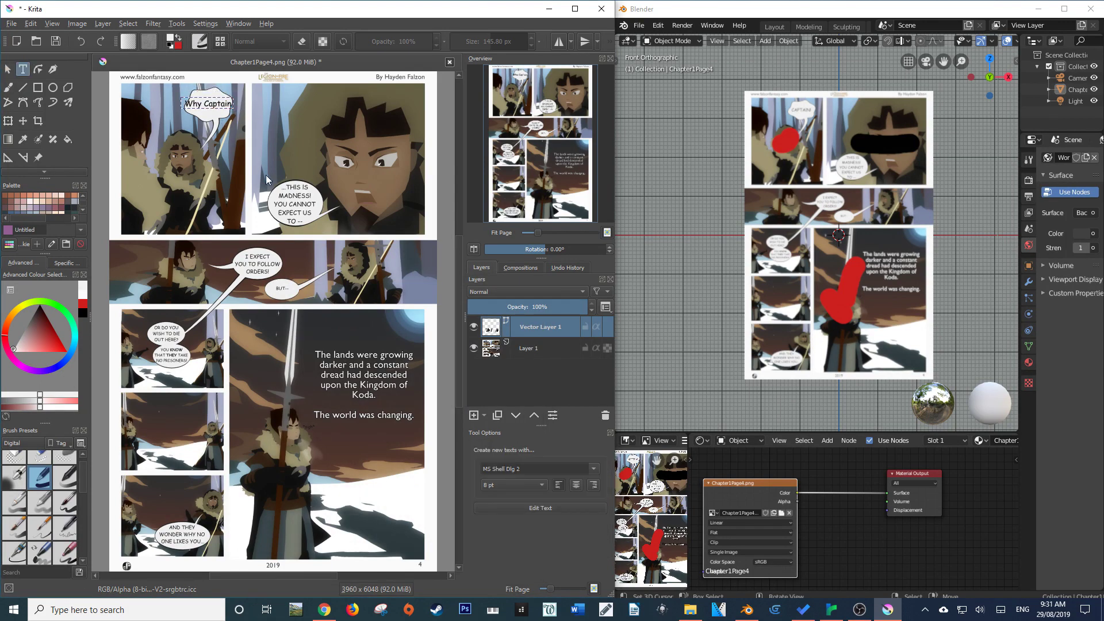
pyautogui.hotkey('ctrl', 's')
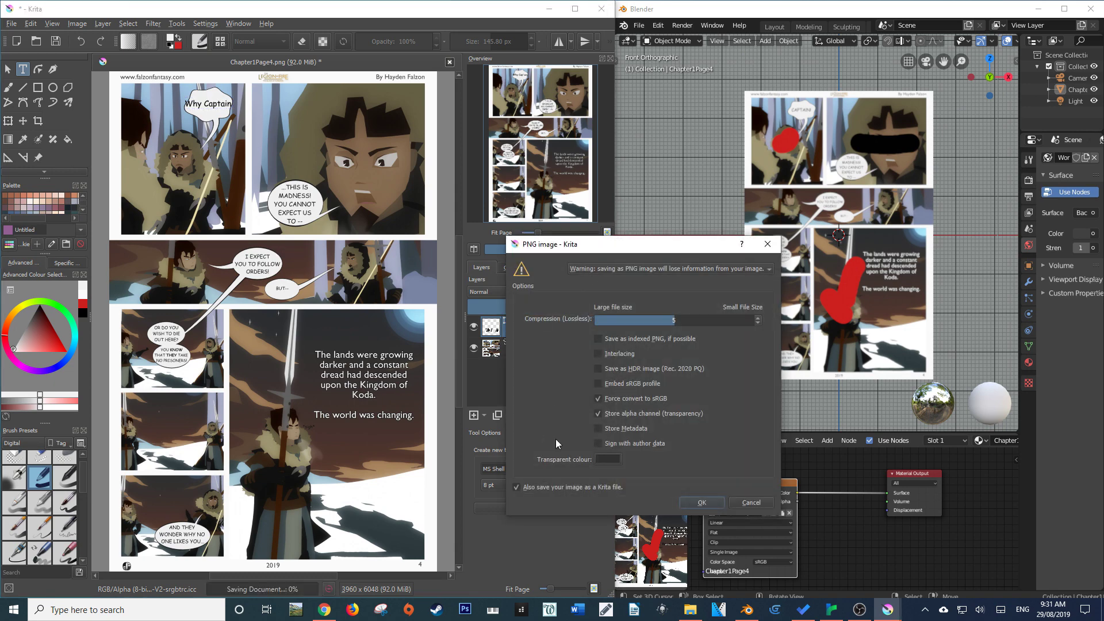
# - Confirm the PNG export, then reload Blender's texture to show the Why Captain bubble
pyautogui.click(695, 504)
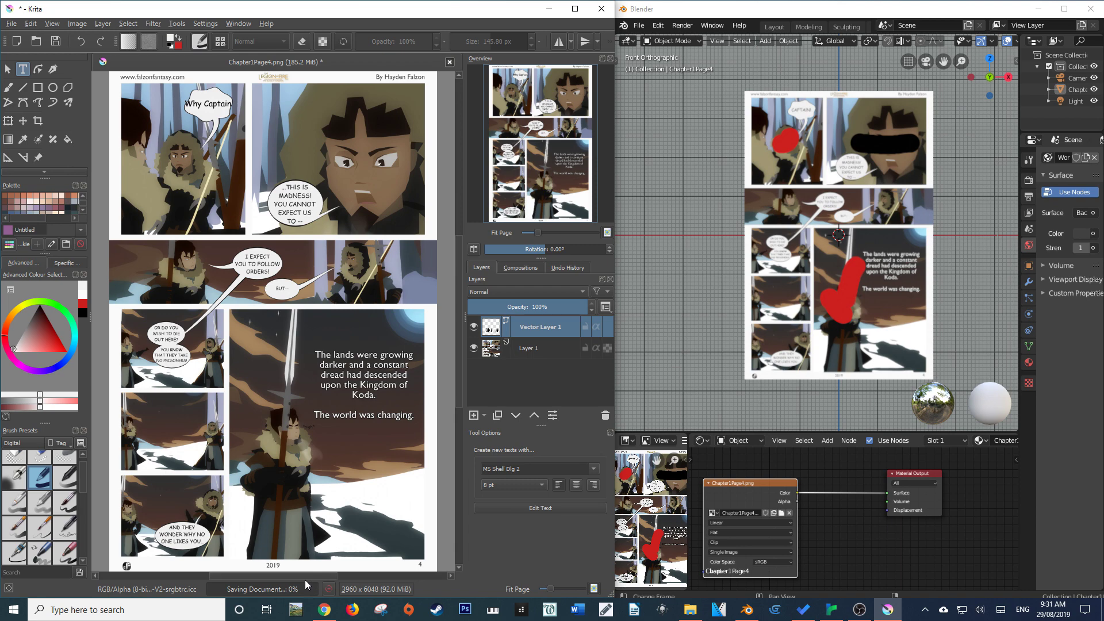
pyautogui.click(645, 519)
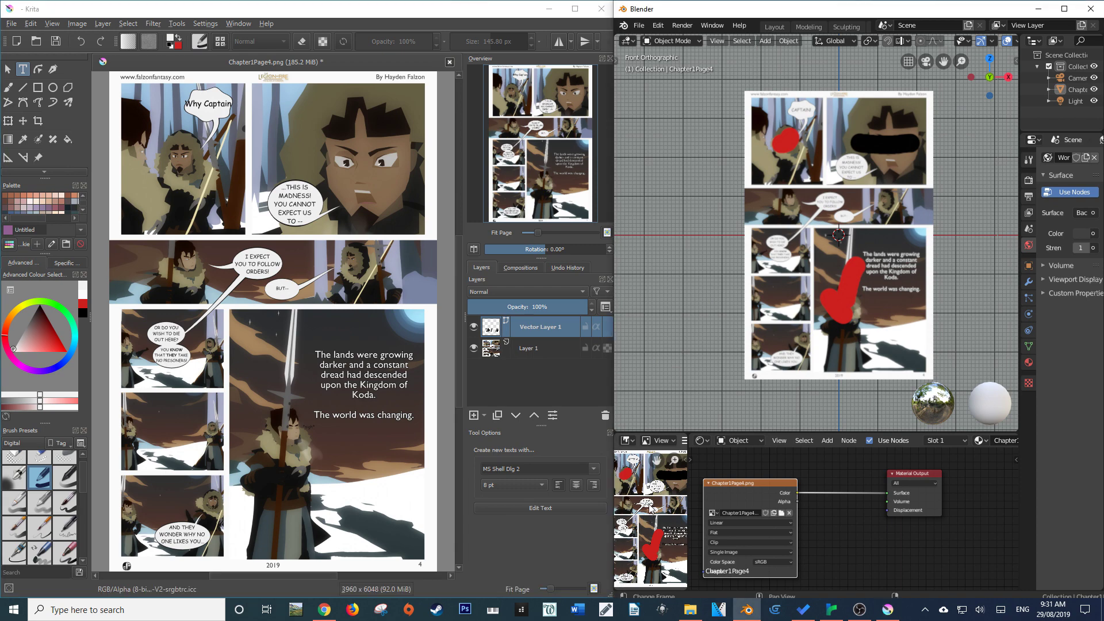
pyautogui.hotkey('alt', 'r')
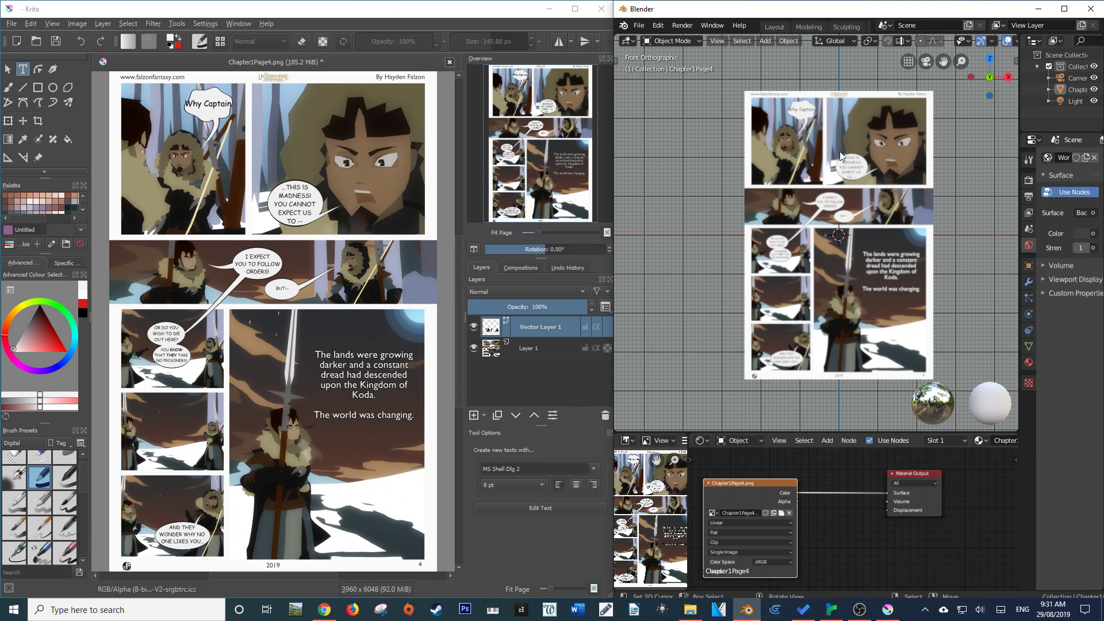
pyautogui.keyDown('alt'); pyautogui.scroll(-2, 844, 164); pyautogui.keyUp('alt')
pyautogui.keyDown('ctrl'); pyautogui.scroll(-1, 851, 176); pyautogui.keyUp('ctrl')
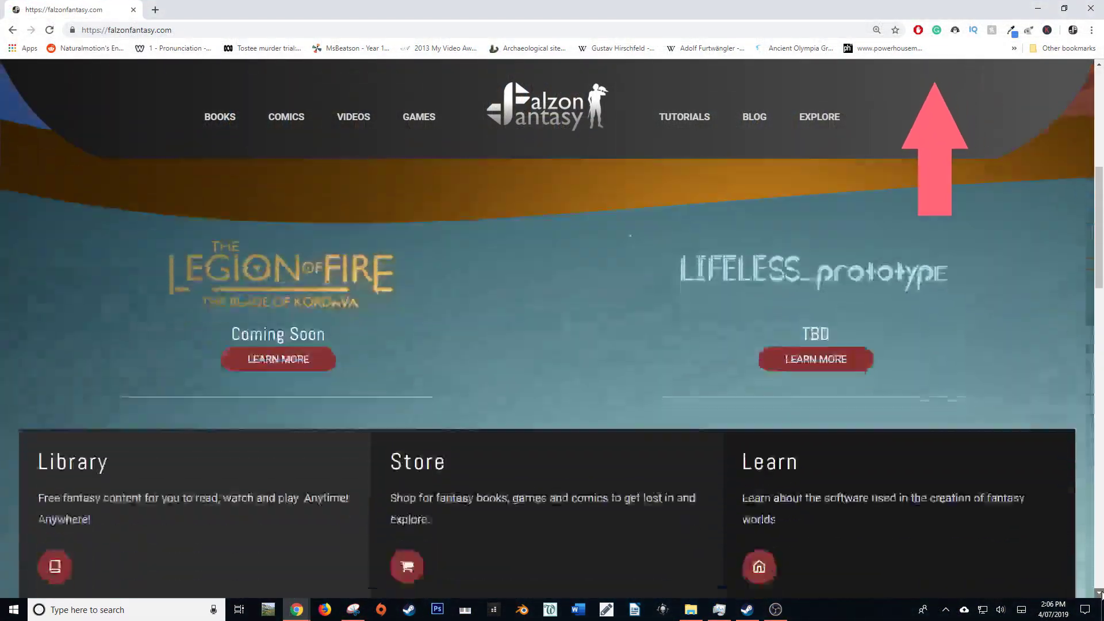
# - Go to the LEARN NOW tutorials page and scroll to the Seamless Texture newsletter signup
pyautogui.scroll(-20, 1099, 594)
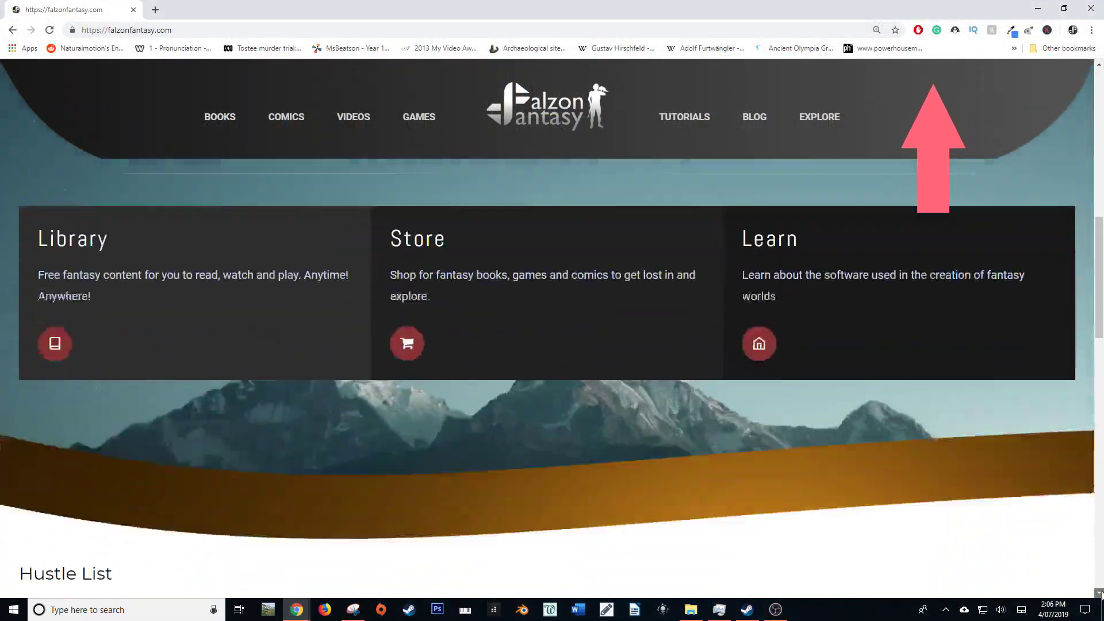
pyautogui.scroll(-9, 1099, 594)
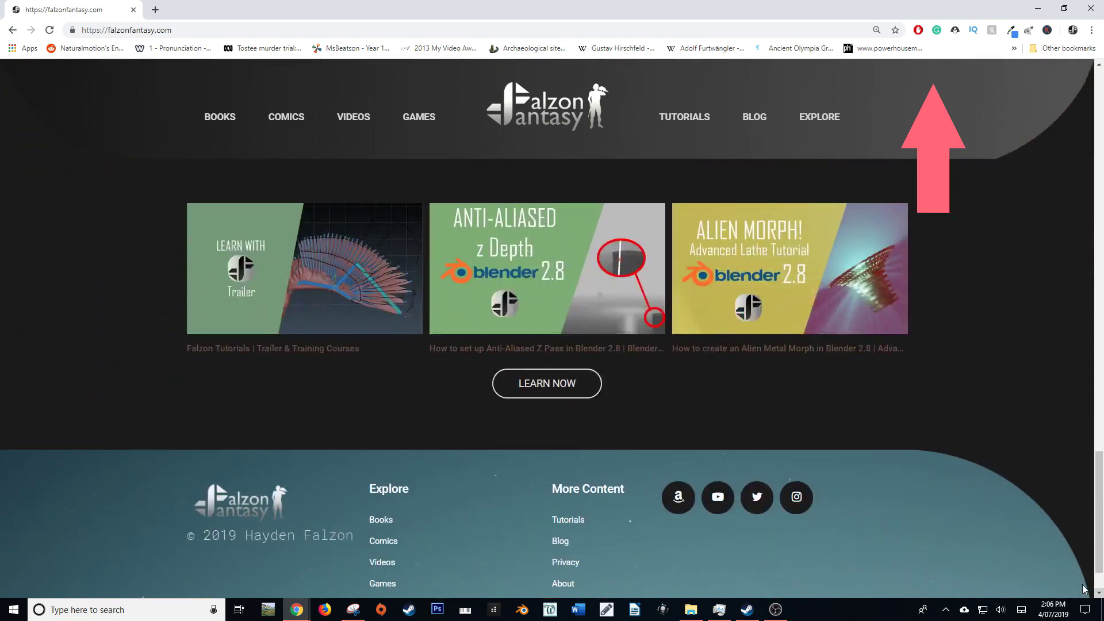
pyautogui.click(567, 385)
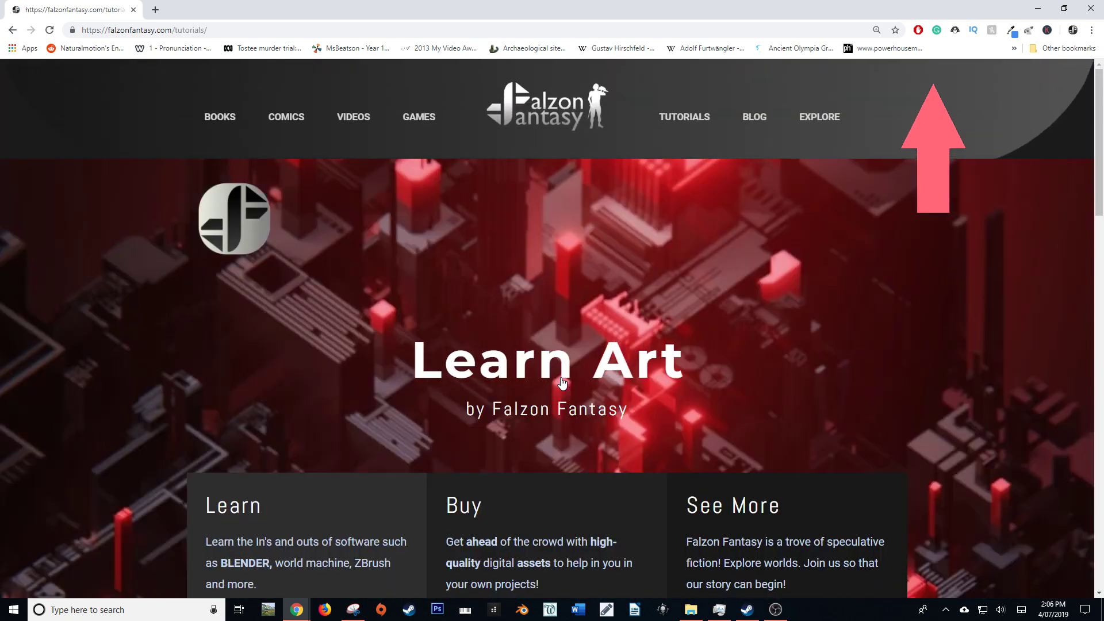
pyautogui.scroll(-9, 562, 383)
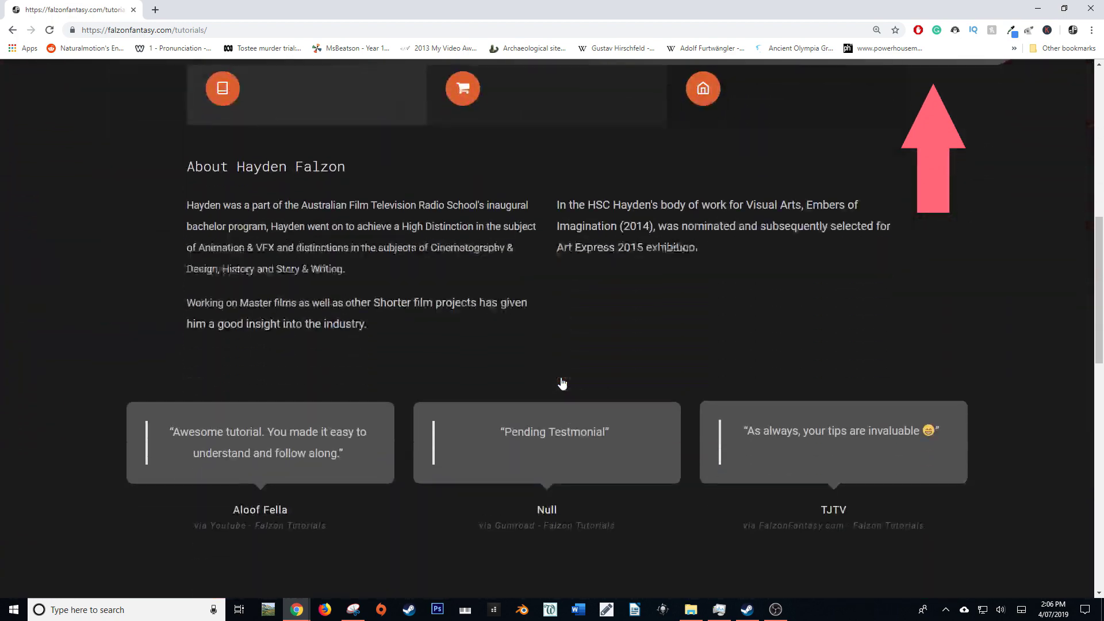
pyautogui.scroll(-8, 562, 383)
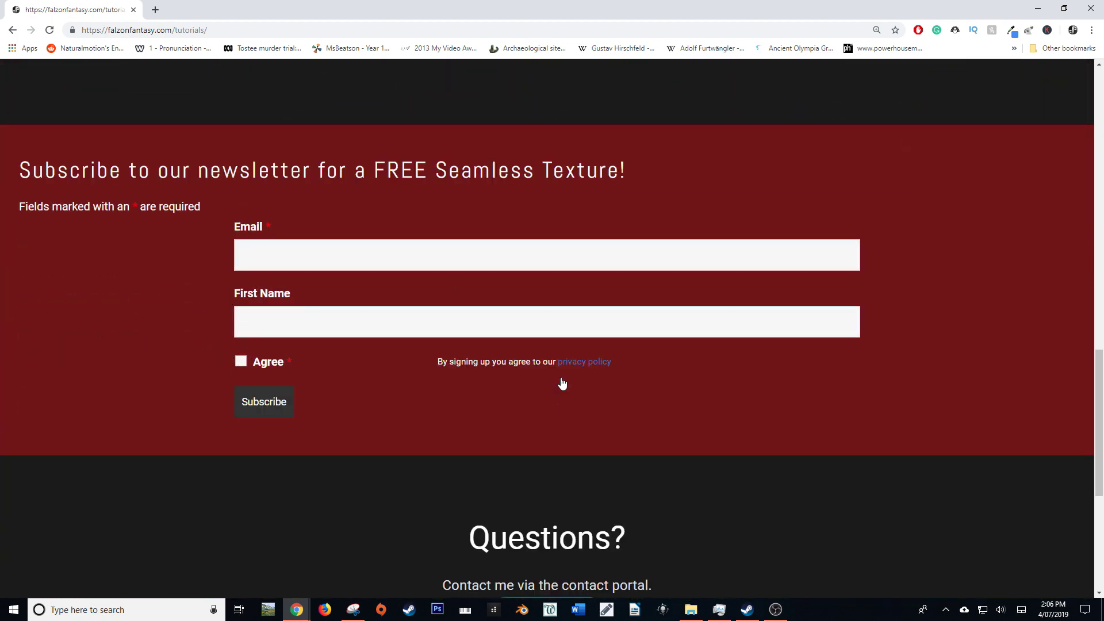